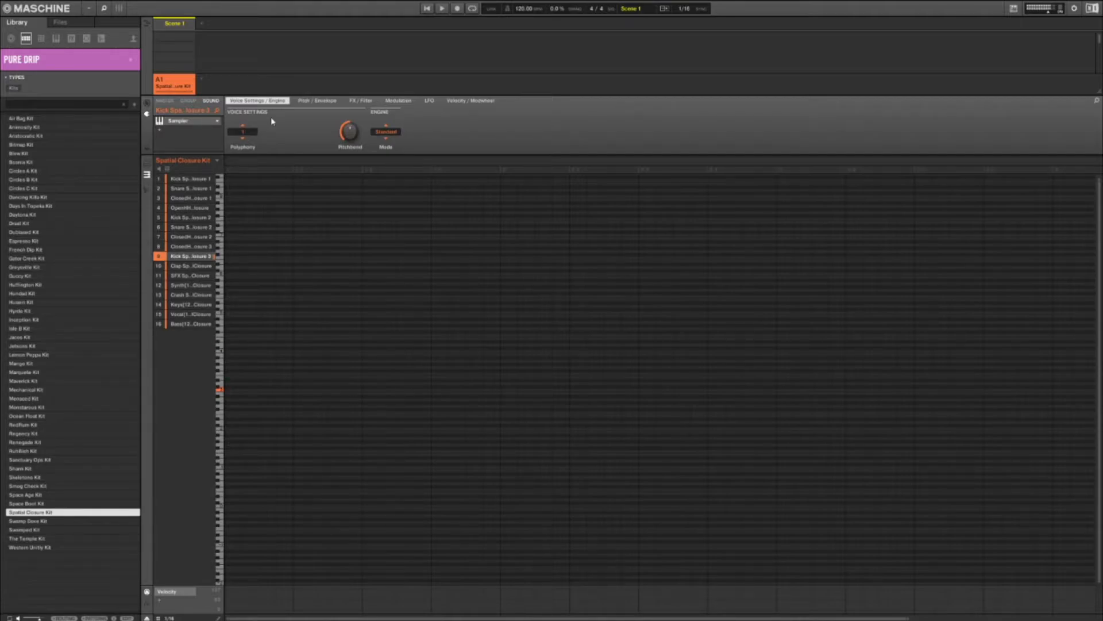
Set the polyphony of the third kick sound to Legato and raise its Glide slightly
mouse_move(246, 131)
left_mouse_down()
mouse_move(246, 148)
mouse_move(246, 138)
left_mouse_up()
left_click(243, 134)
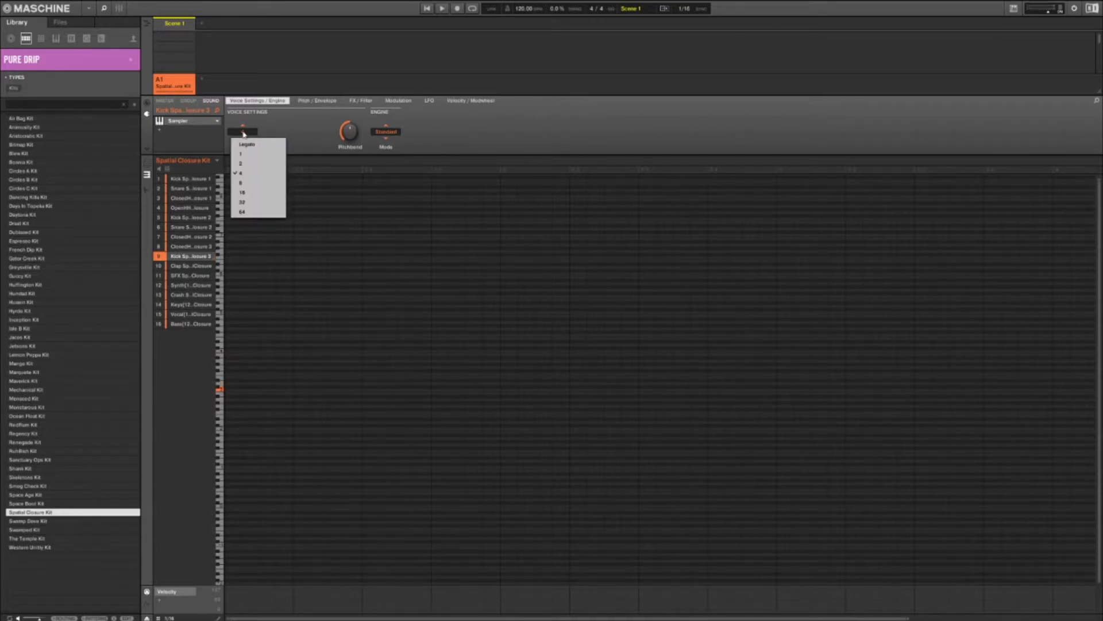
left_click(246, 144)
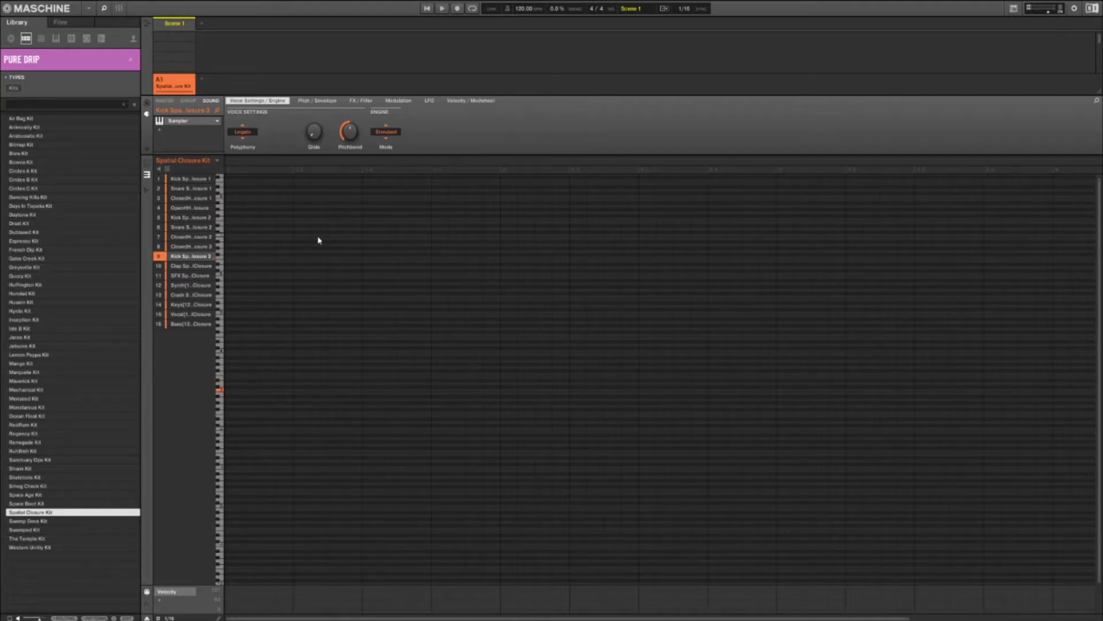
mouse_move(314, 134)
left_click_drag(314, 134, 313, 130)
mouse_move(312, 137)
Start a pattern with a low note overlapped by a note one octave higher, and duplicate the notes
left_click(235, 182)
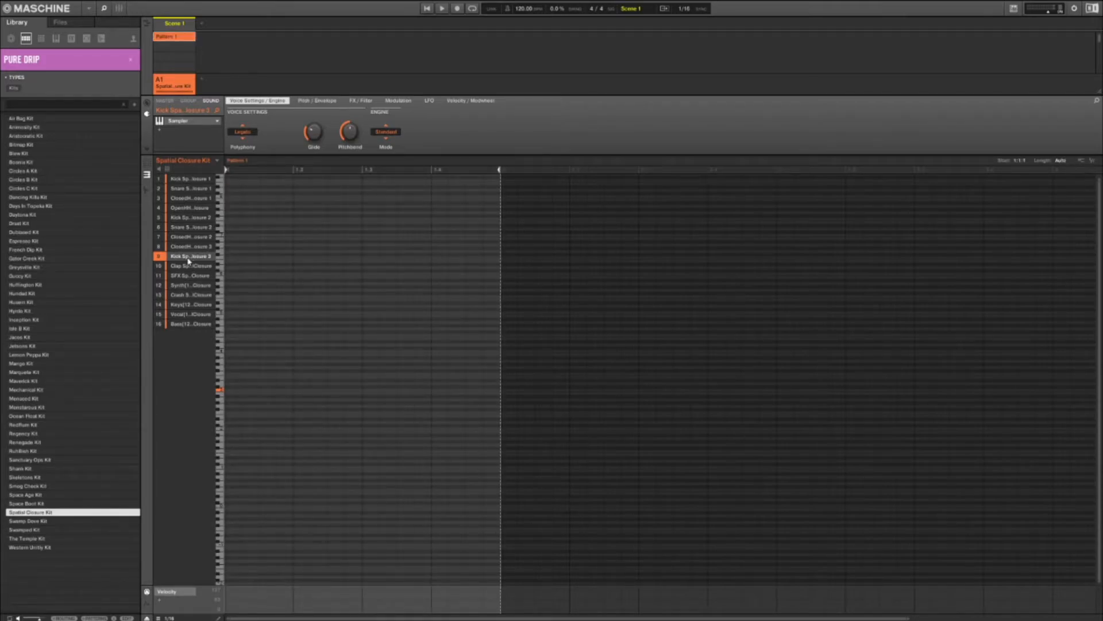
left_click(228, 391)
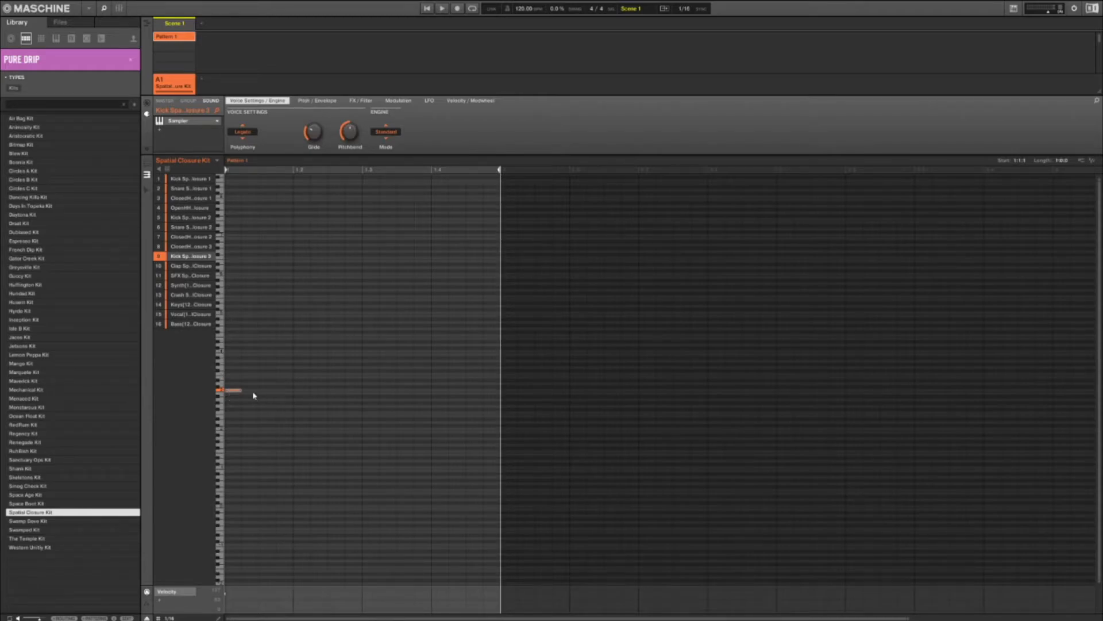
left_click(246, 353)
left_click_drag(240, 391, 257, 391)
left_click_drag(272, 404, 230, 330)
key("ctrl+d")
left_click_drag(261, 394, 274, 394)
left_click_drag(348, 413, 233, 340)
key("ctrl+d")
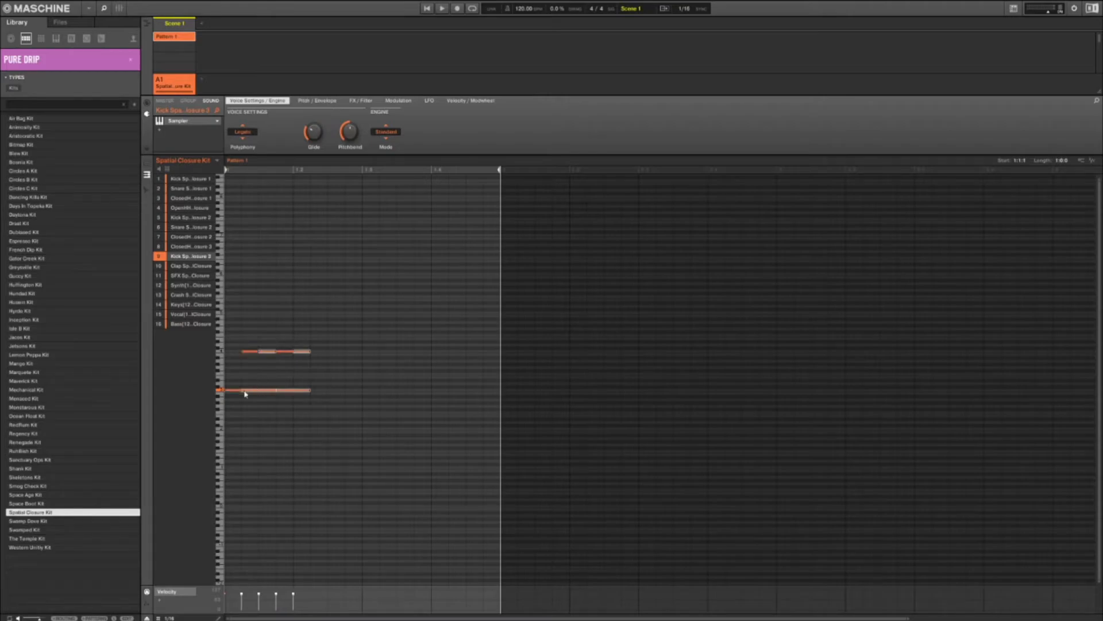
Undo the last duplication, repeat the overlapping octave pair every half beat across the bar, and play the pattern
left_click(252, 395)
key("ctrl+z")
mouse_move(254, 391)
left_mouse_down()
mouse_move(283, 398)
mouse_move(247, 393)
left_mouse_up()
key("ctrl+d")
left_click_drag(433, 424, 141, 292)
left_click_drag(227, 391, 383, 393)
left_click(383, 411)
key("space")
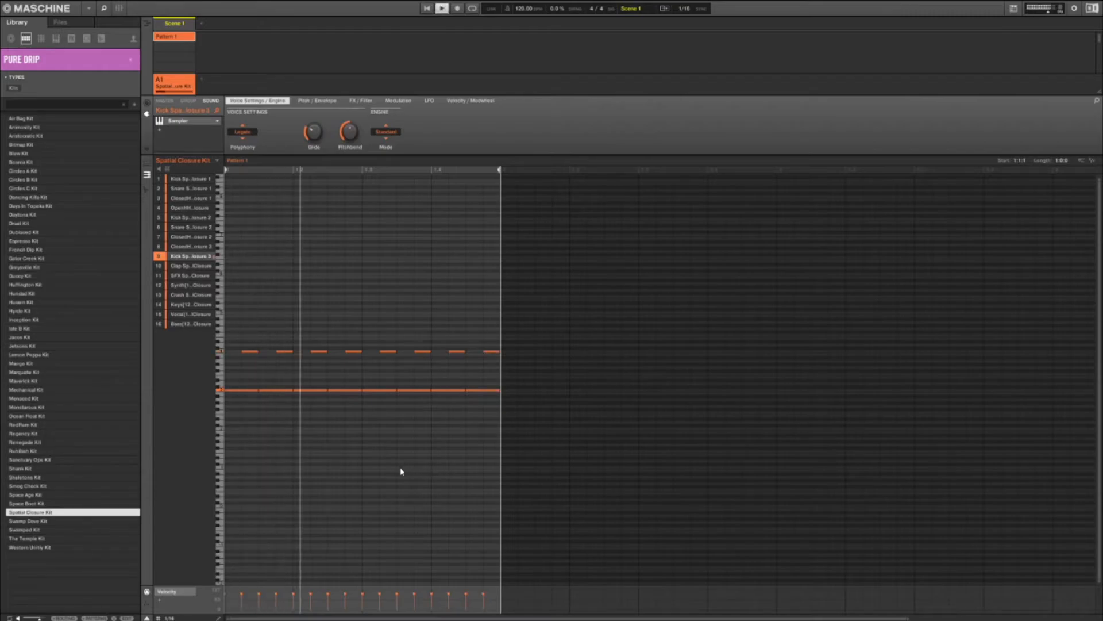
key("space")
Delete all but the first note pair and lengthen its low note to one beat, with the octave note on the second half
left_click_drag(284, 338, 517, 434)
key("Delete")
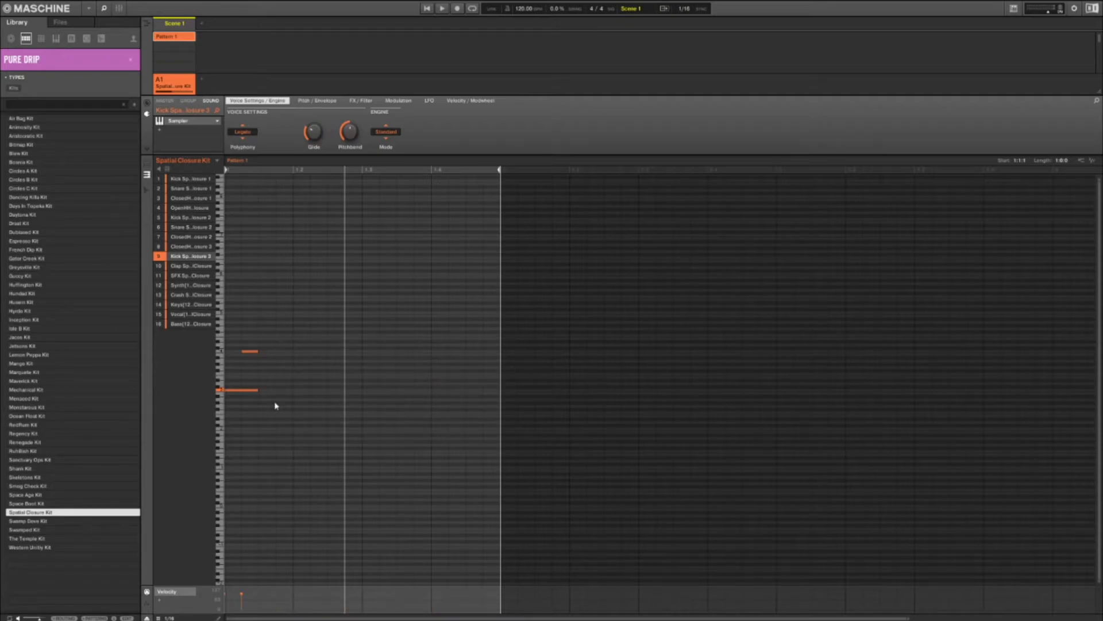
left_click_drag(250, 351, 266, 351)
left_click_drag(258, 390, 290, 389)
left_click_drag(276, 351, 293, 351)
Duplicate the lengthened note pair onto every beat of the bar and play the pattern
key("ctrl+d")
left_click_drag(276, 391, 330, 397)
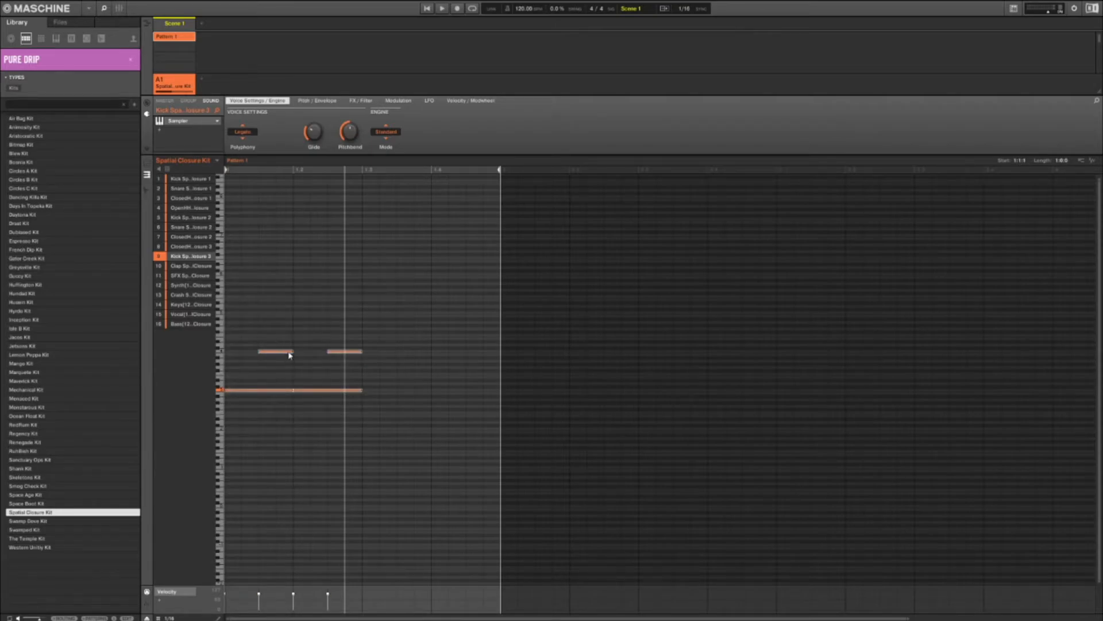
key("ctrl+d")
left_click(374, 406)
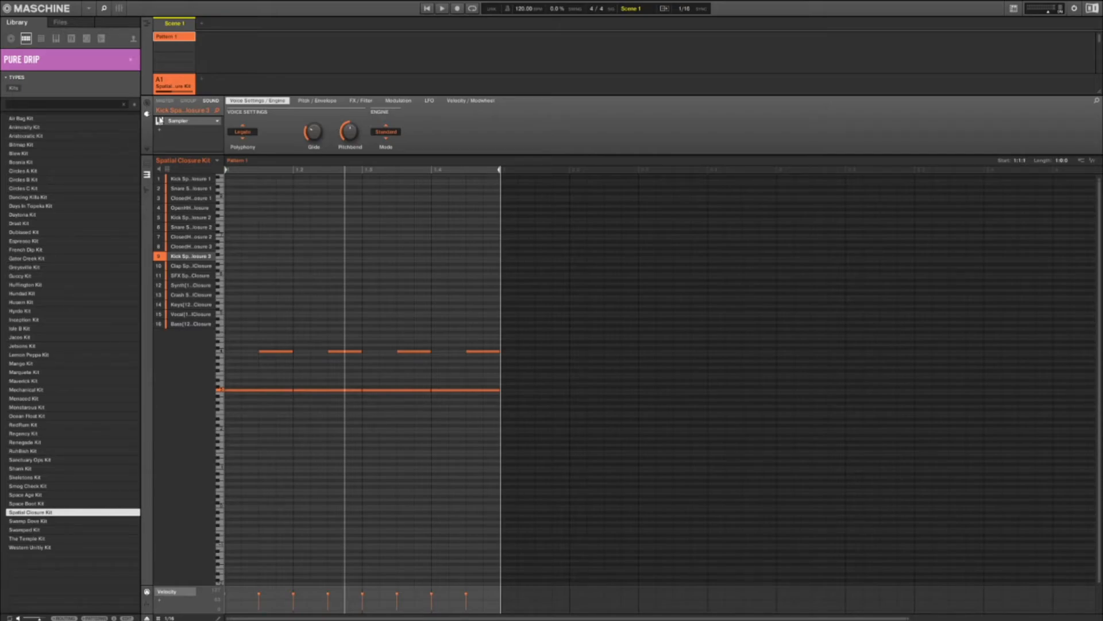
key("space")
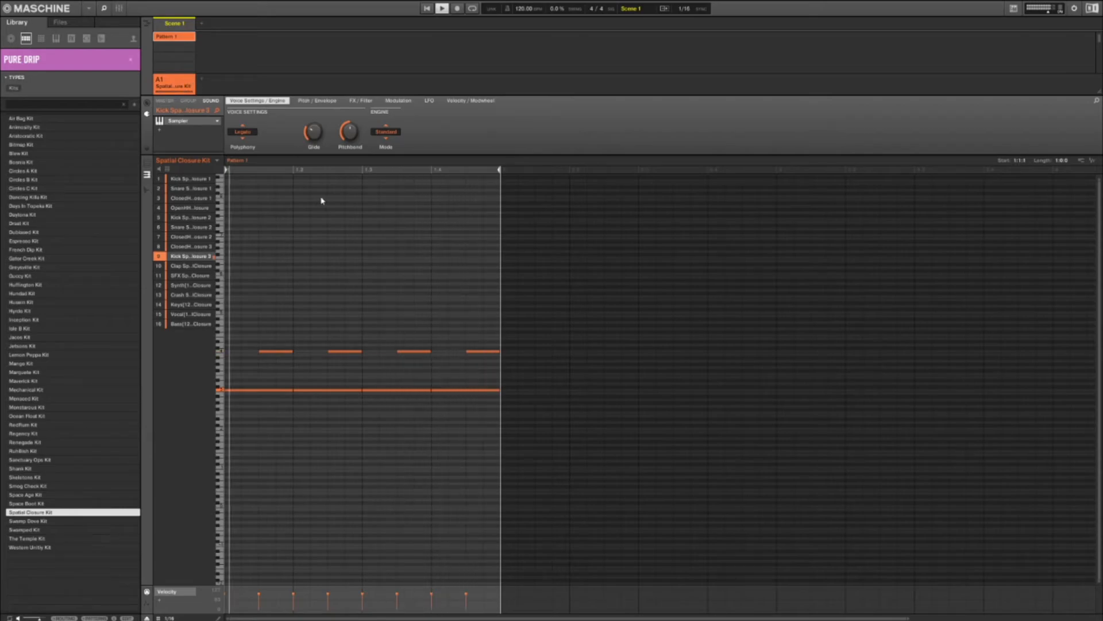
key("space")
Delete the note pairs on beats 2 and 4 and play the pattern
left_click_drag(330, 332, 329, 420)
key("Delete")
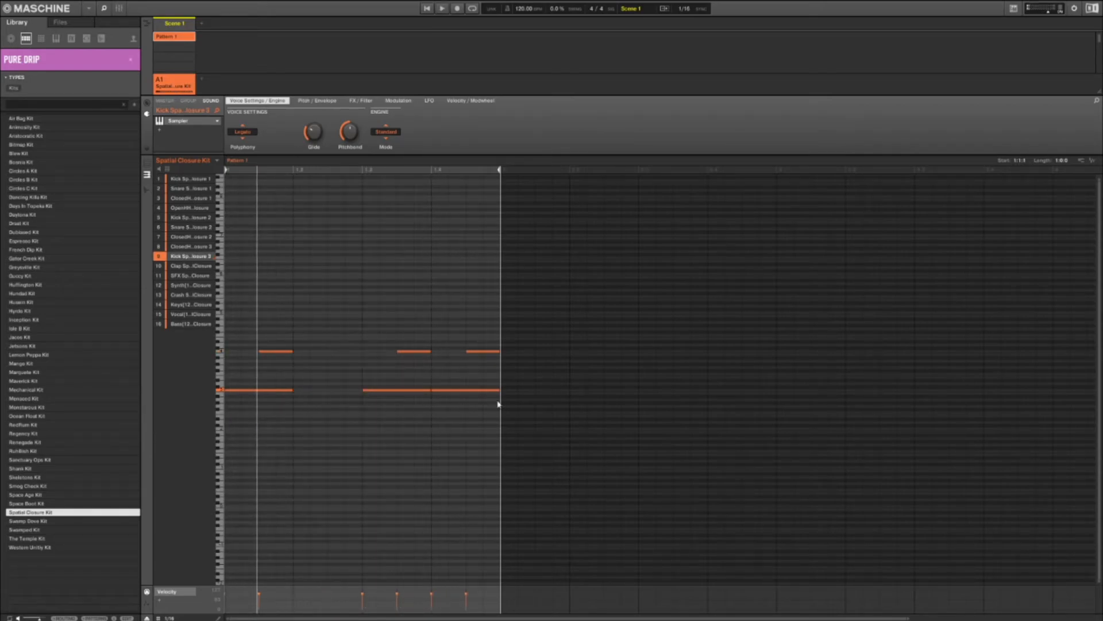
left_click_drag(473, 335, 514, 517)
key("Delete")
key("space")
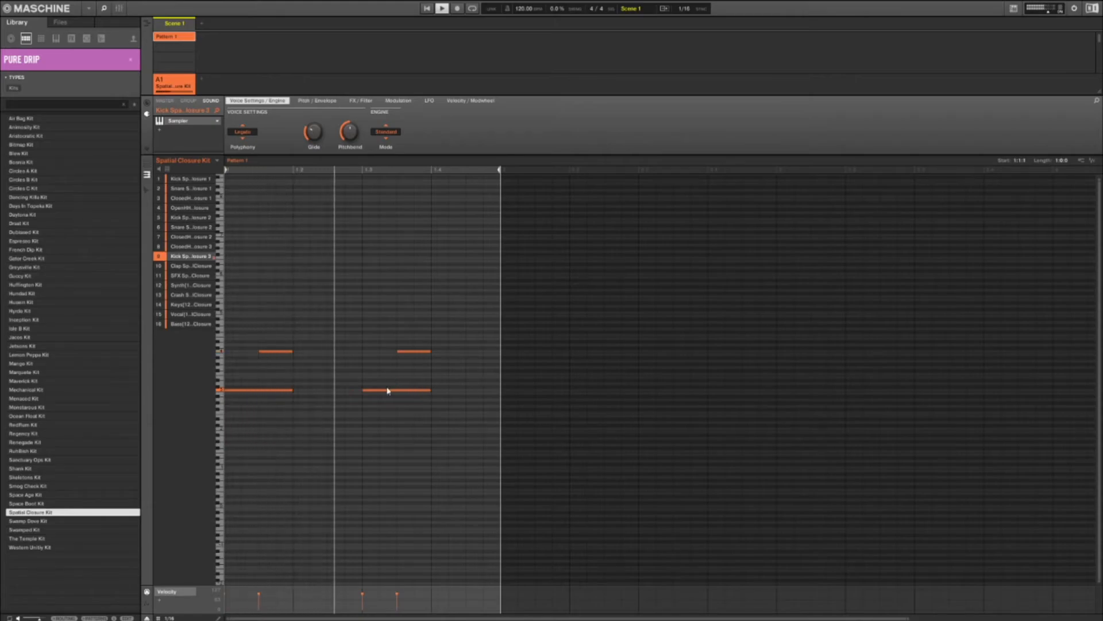
Extend the first low note and its octave note up to beat 3 and play the pattern
left_click_drag(291, 390, 355, 391)
left_click_drag(293, 352, 362, 352)
key("space")
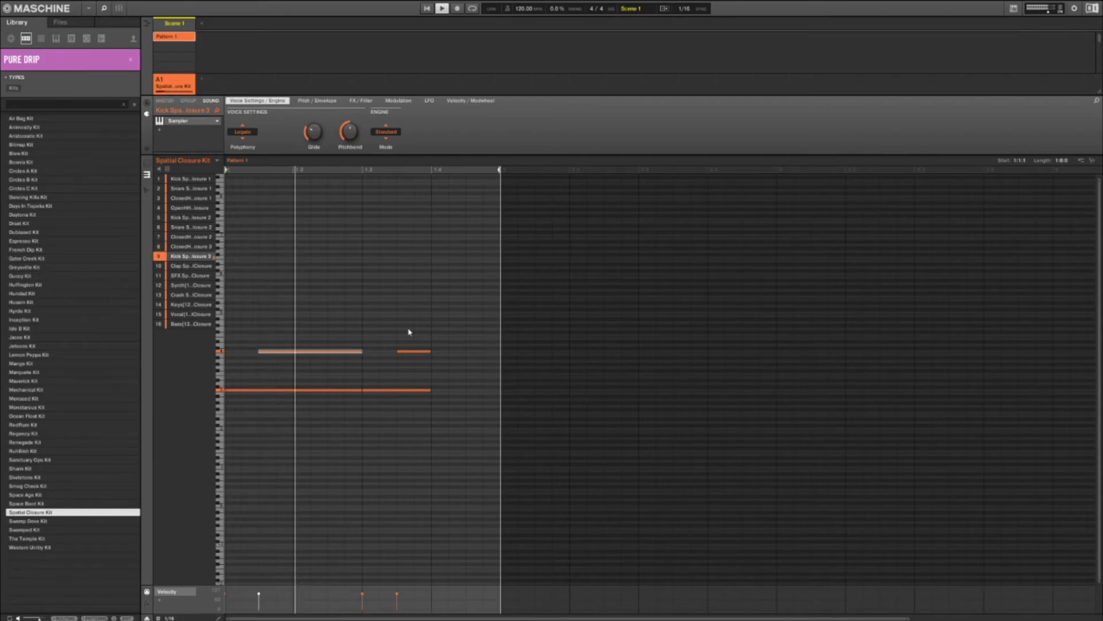
Stop playback and delete all notes from the pattern
key("space")
left_click_drag(466, 420, 258, 303)
key("Delete")
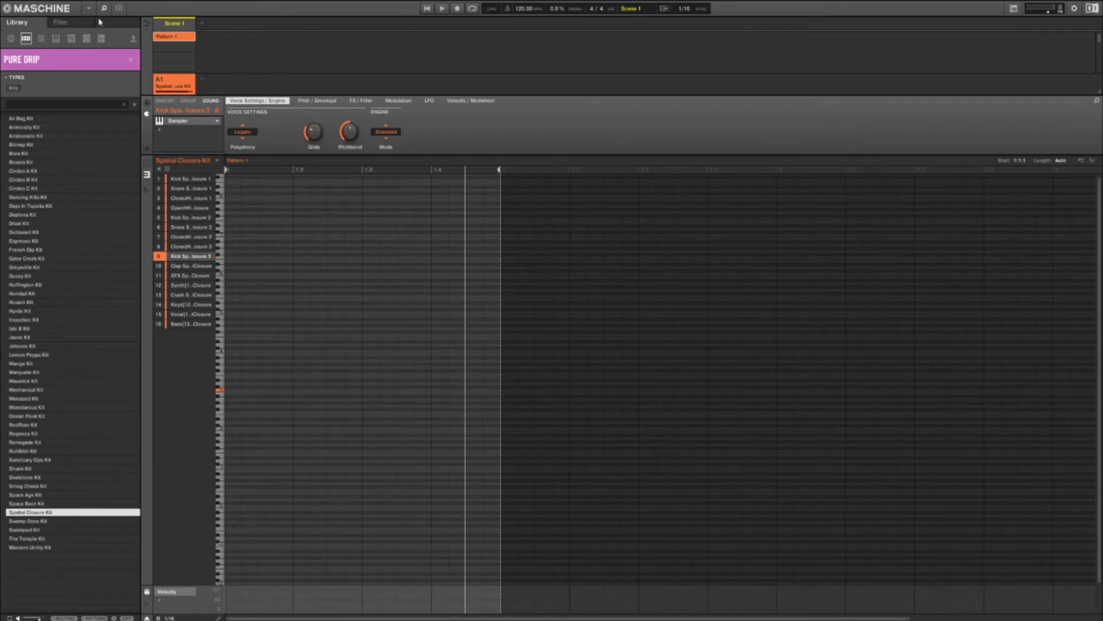
Audition the Cymatics 808 samples in the file browser, from Bangin 808 2 through Trap 808 4
left_click(61, 22)
left_click(66, 85)
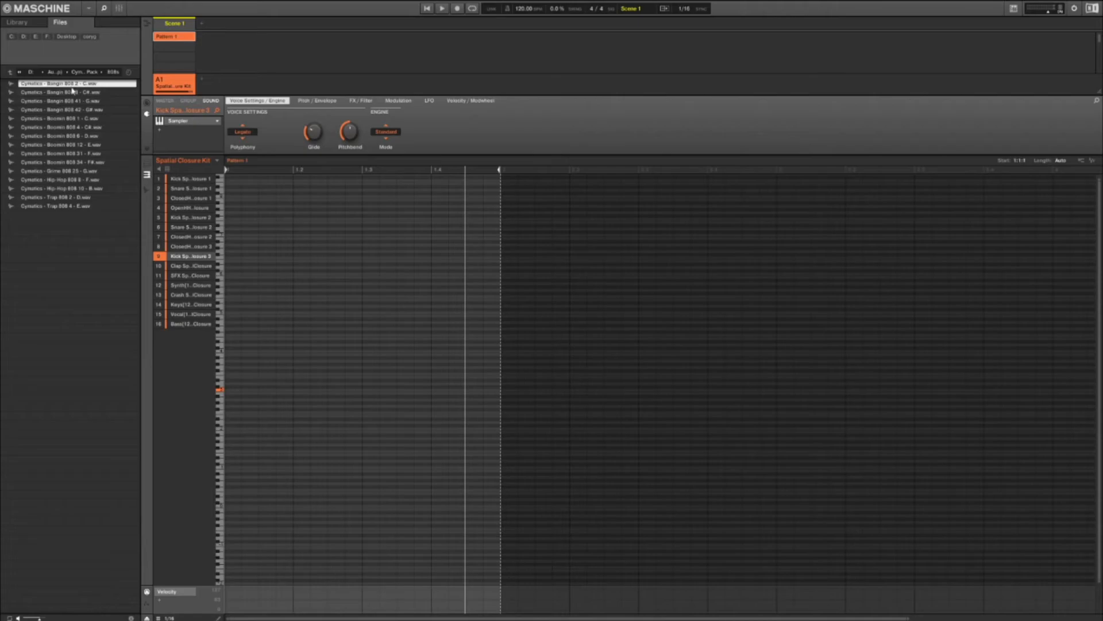
left_click(67, 95)
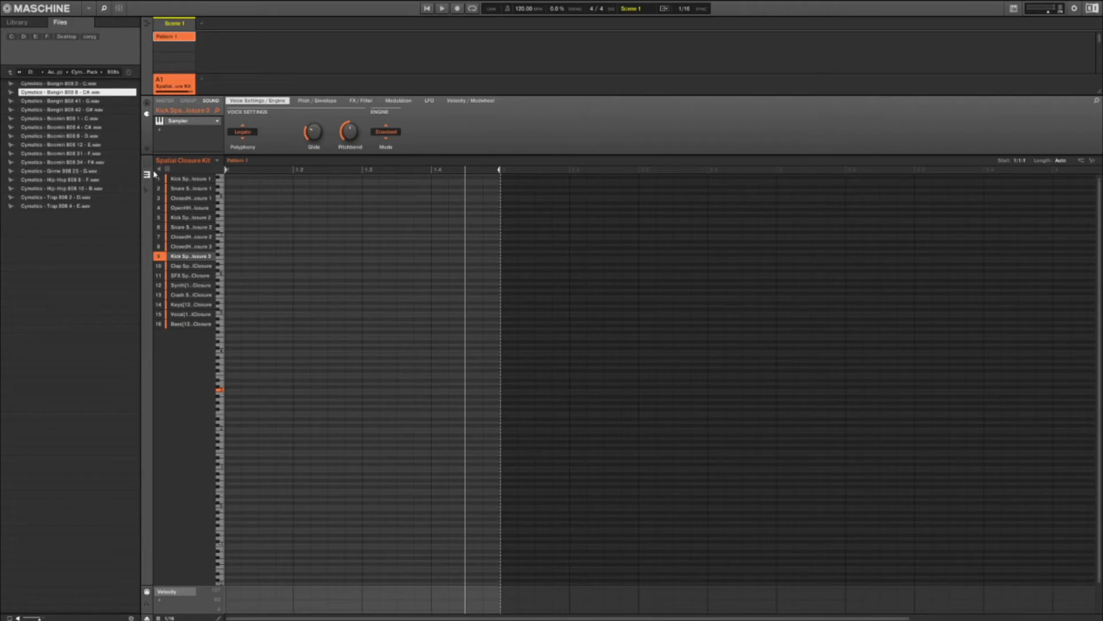
left_click(96, 101)
left_click(97, 110)
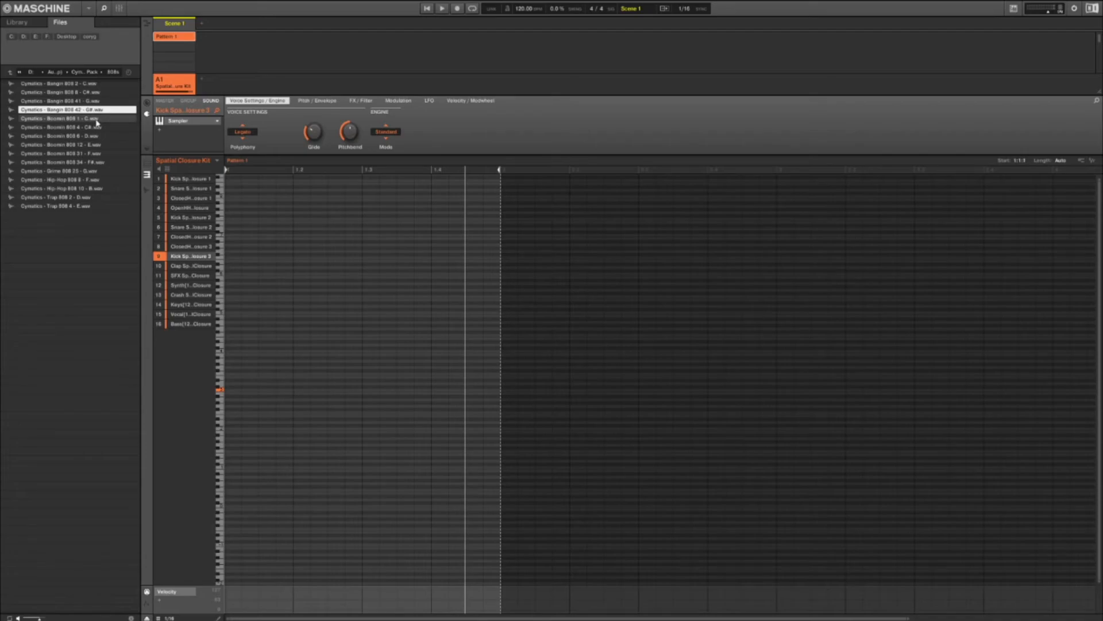
left_click(96, 120)
left_click(95, 130)
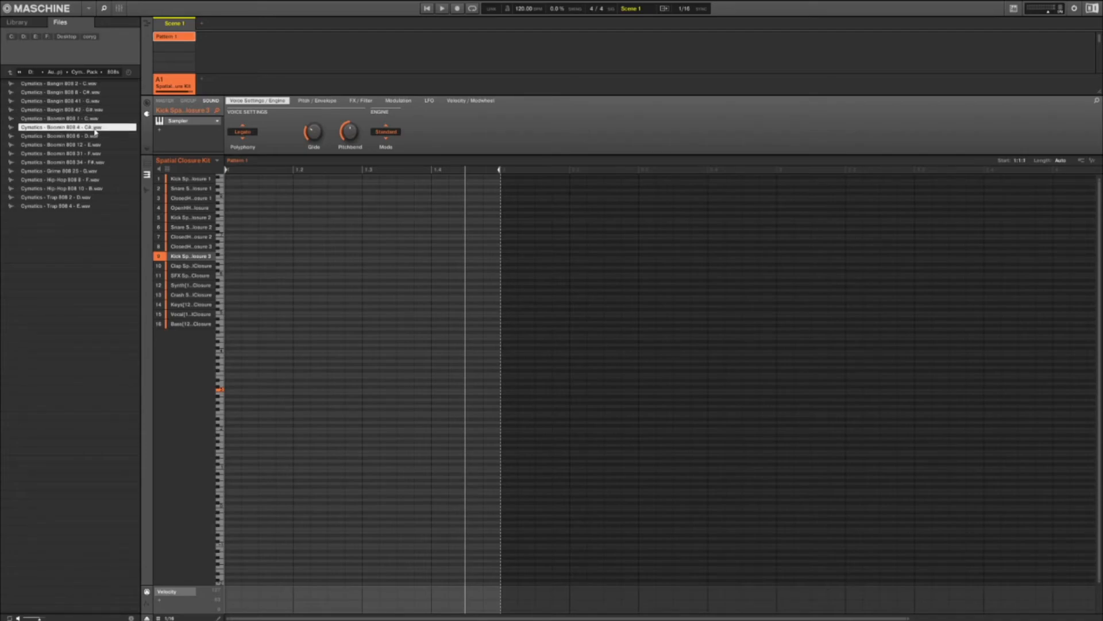
left_click(94, 138)
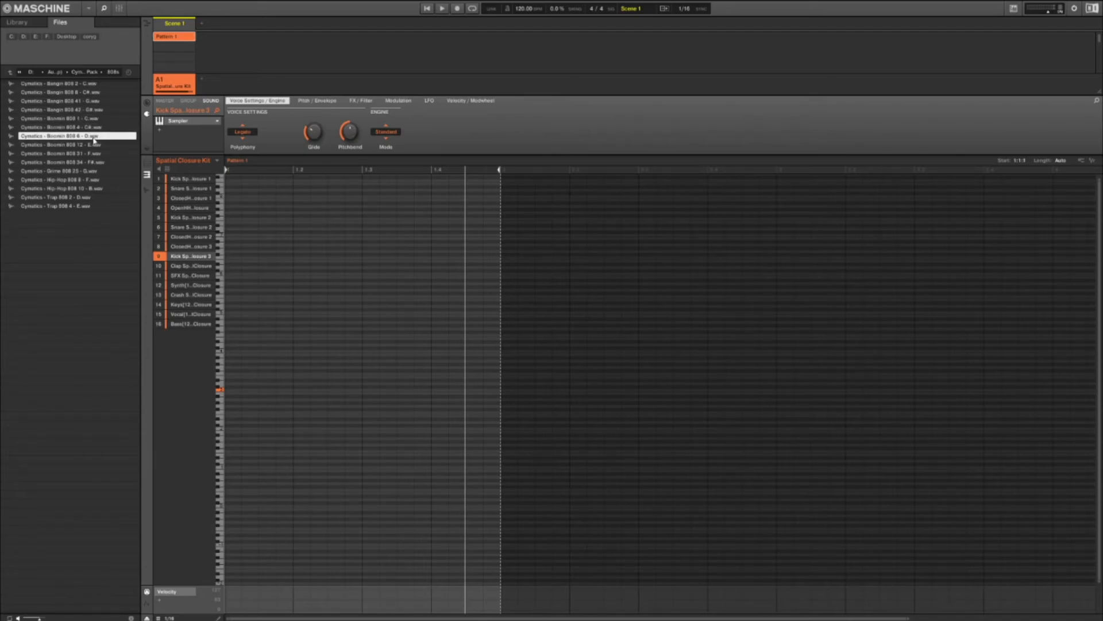
left_click(97, 146)
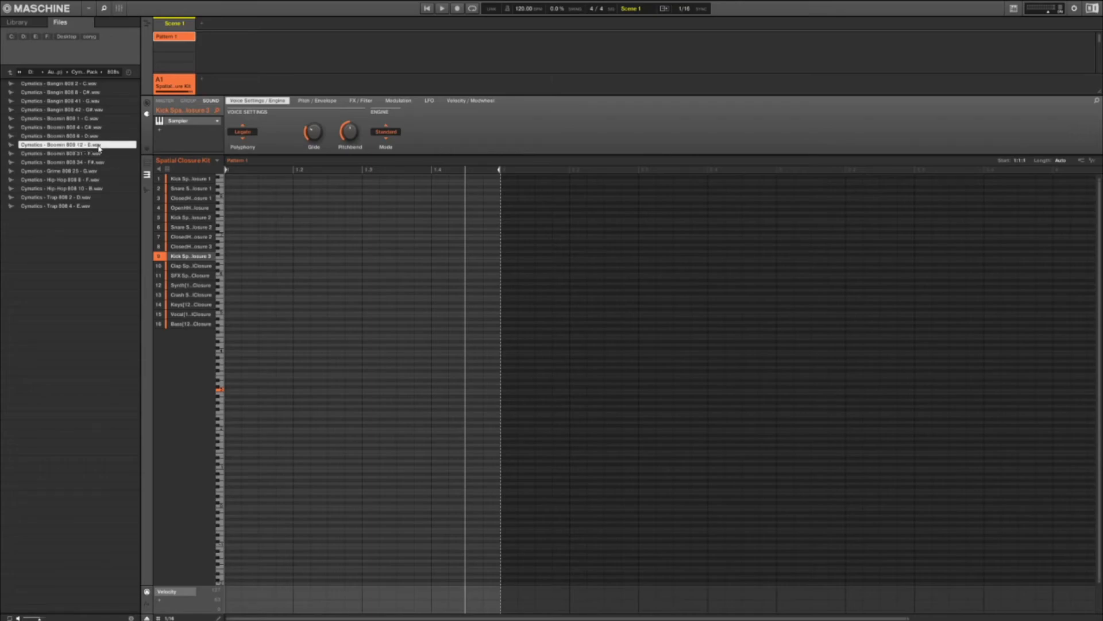
left_click(100, 155)
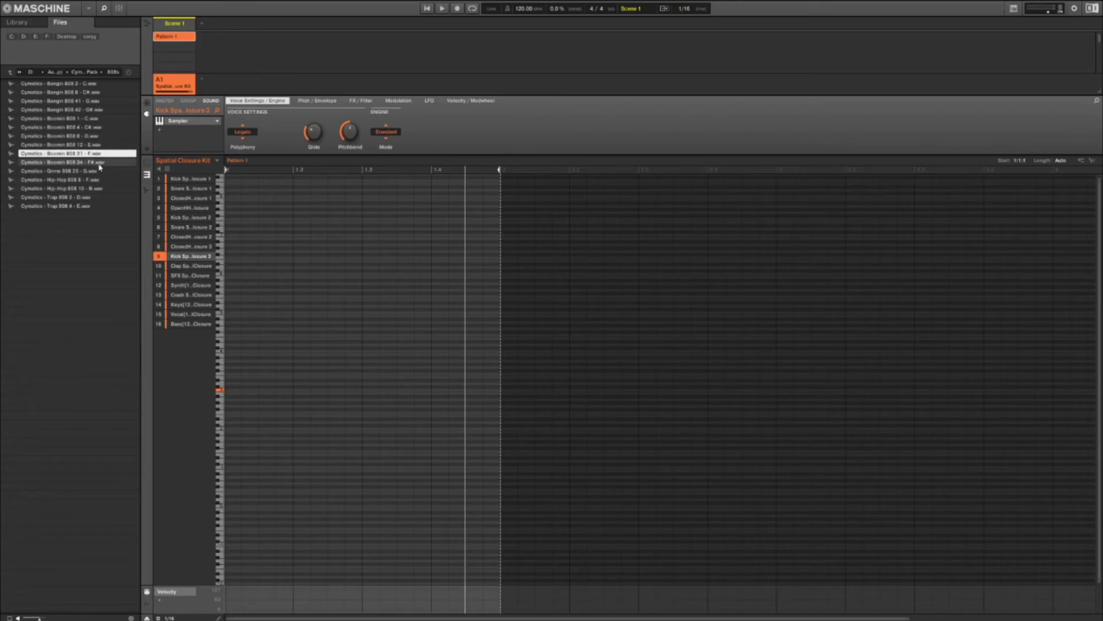
left_click(98, 163)
left_click(98, 171)
left_click(100, 181)
left_click(101, 190)
left_click(100, 199)
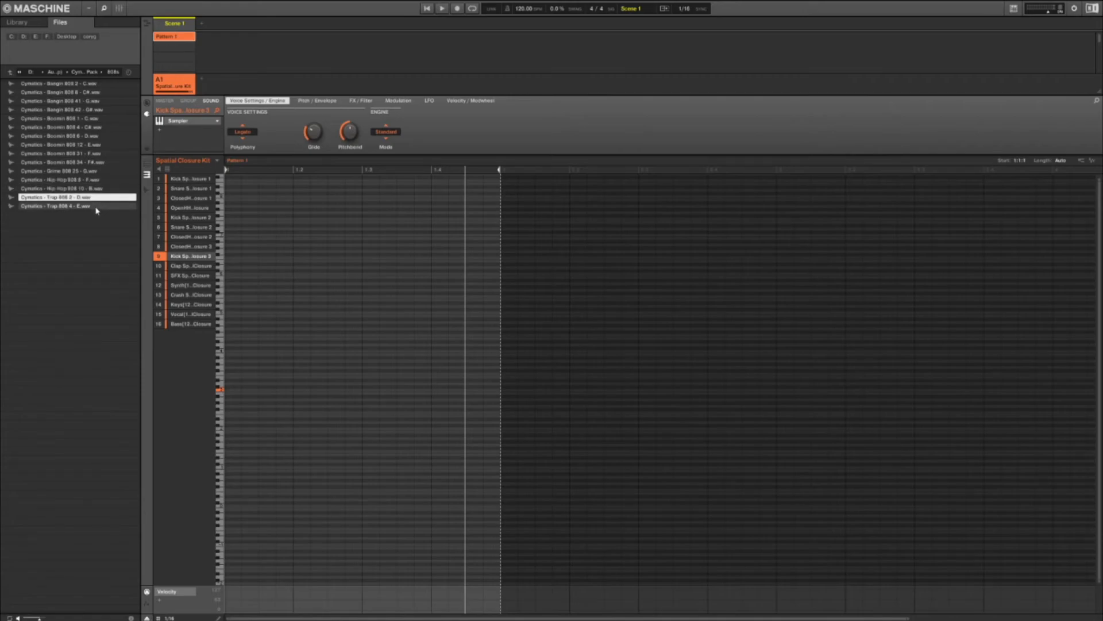
left_click(96, 208)
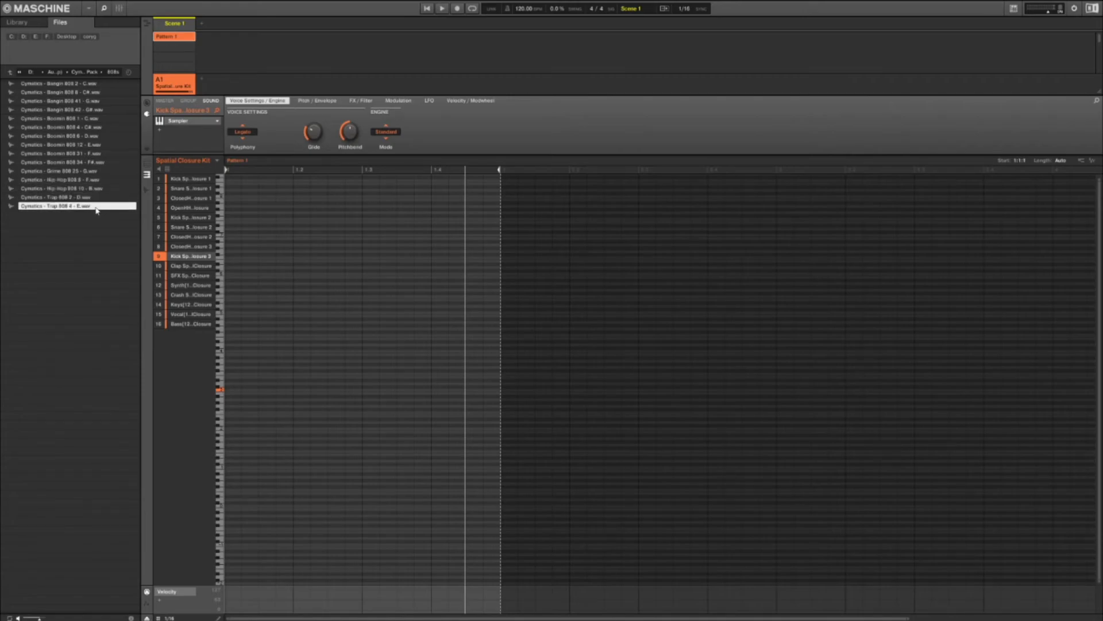
Load Cymatics - Trap 808 4 - E.wav into sound slot 9 and draw a two-beat low note at the pattern start
left_click_drag(97, 209, 179, 258)
left_click(231, 390)
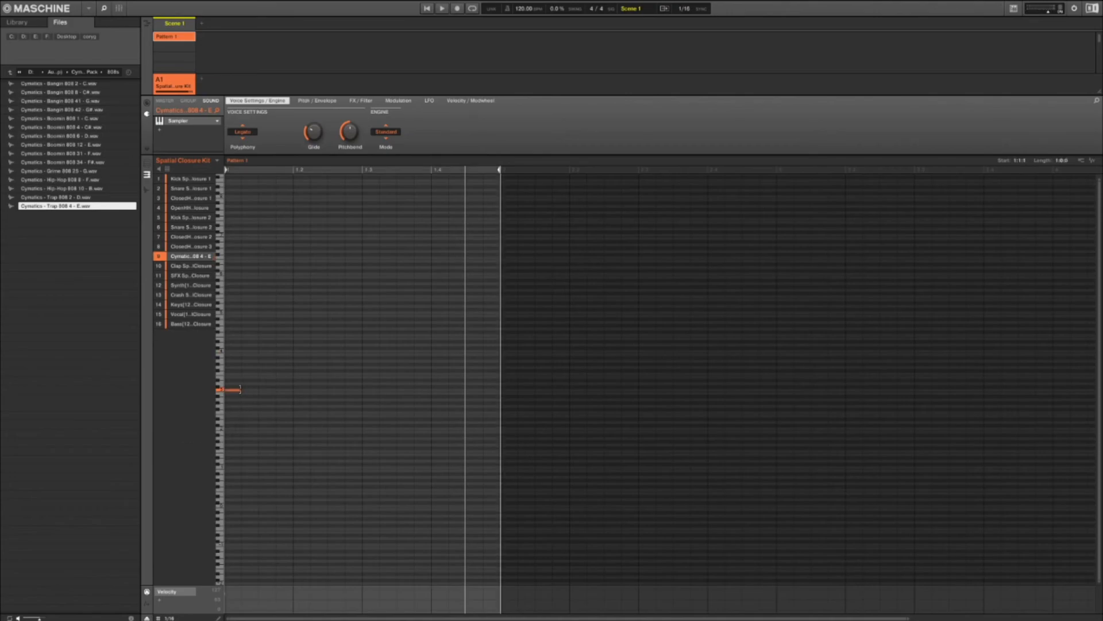
left_click_drag(240, 389, 362, 389)
Add four short notes at different pitches above the held 808 note within its two beats and play the pattern
left_click(266, 314)
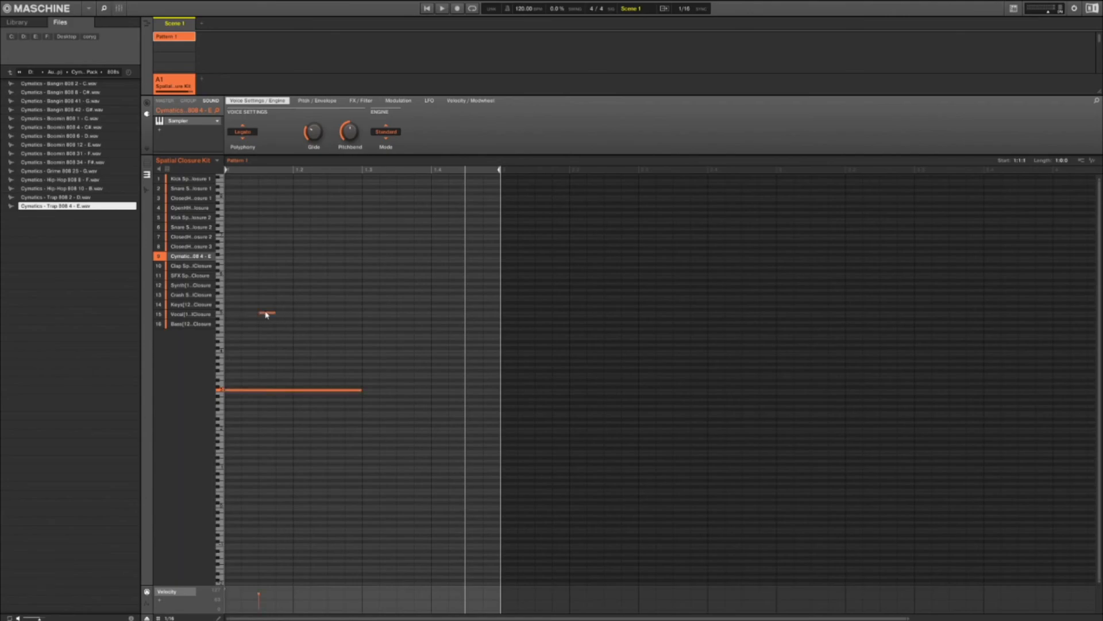
left_click(296, 274)
left_click(331, 297)
left_click(346, 345)
key("space")
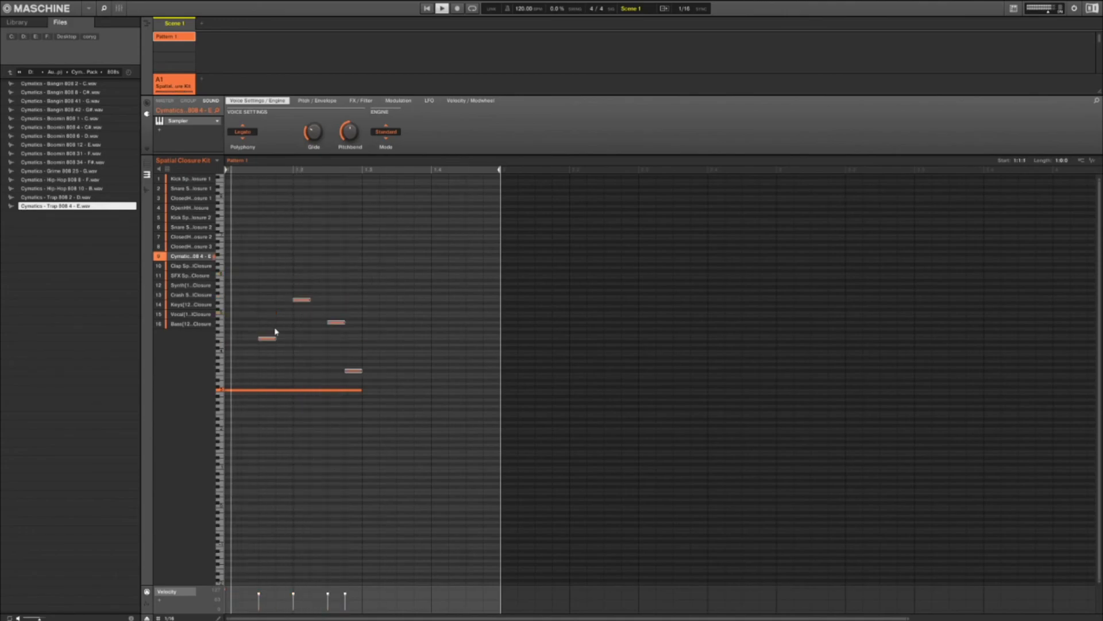
right_click(388, 311)
left_click(400, 327)
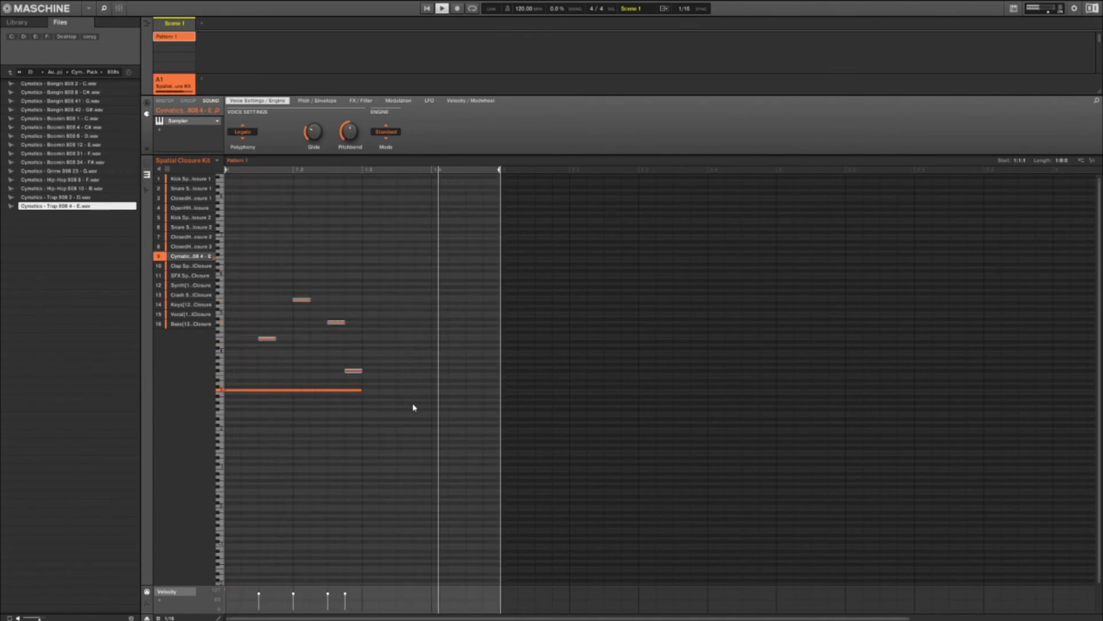